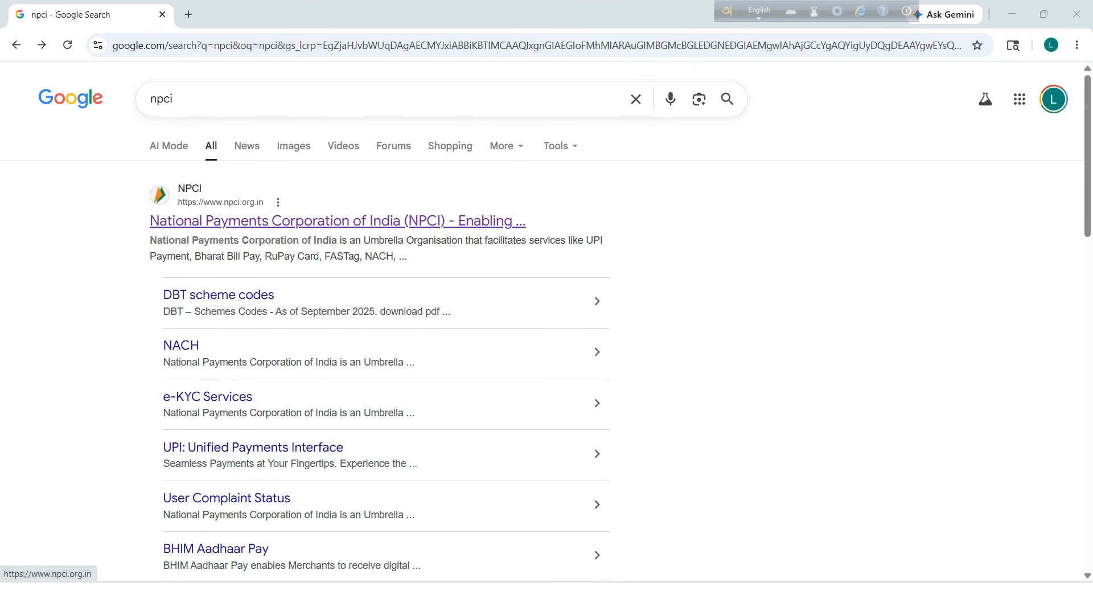
Open the official NPCI website from the search results and go to Customer > Bharat Aadhaar Seeding Enabler (BASE).
click(338, 221)
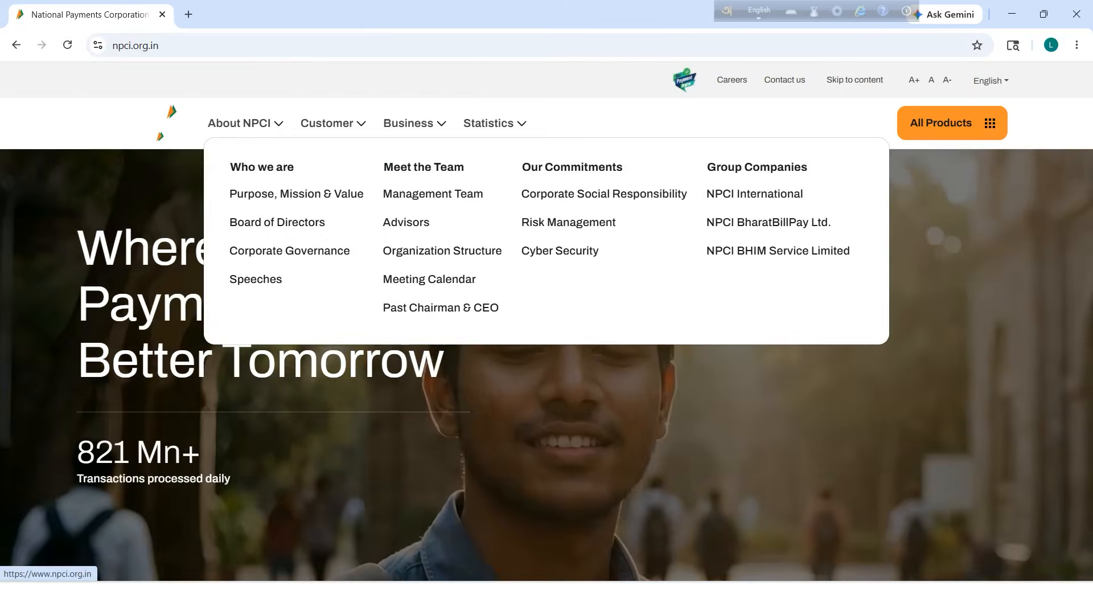
scroll(547, 319, down, 8)
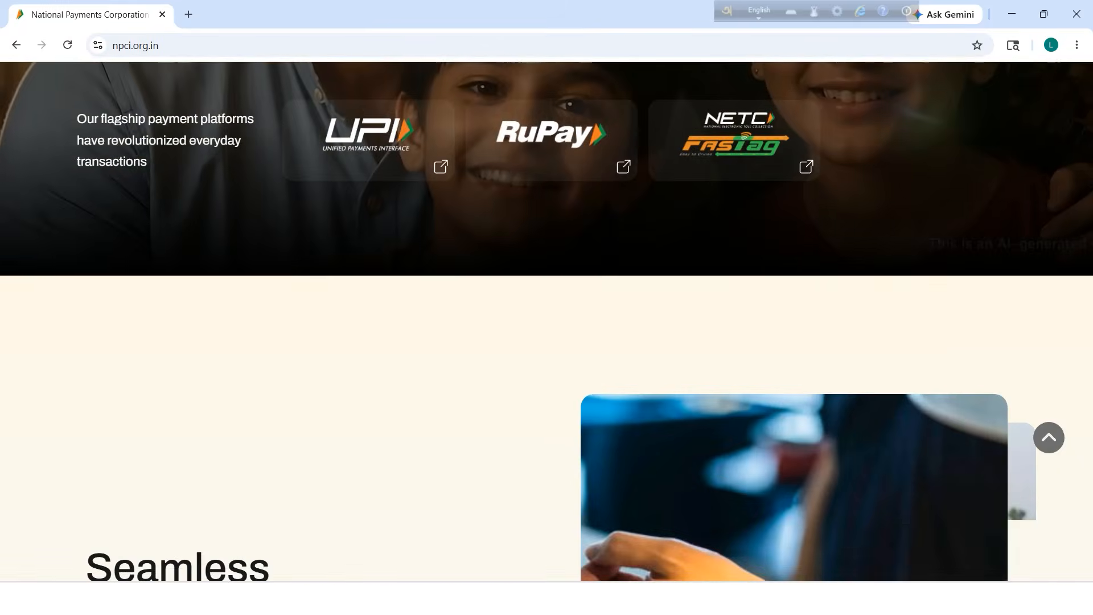
scroll(546, 319, up, 7)
scroll(547, 319, up, 2)
mouse_move(333, 123)
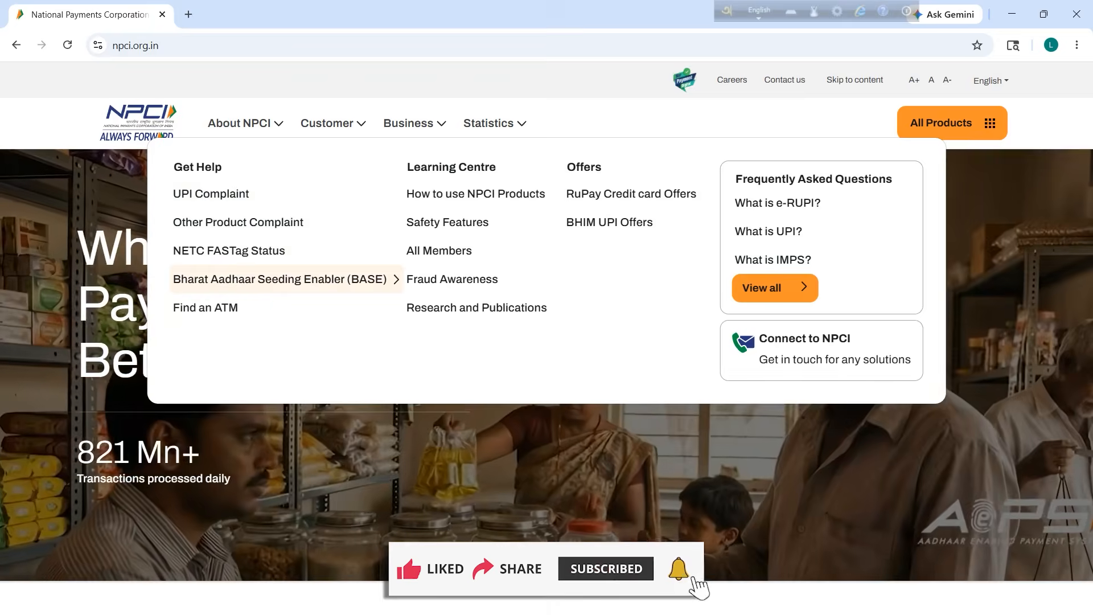
click(280, 279)
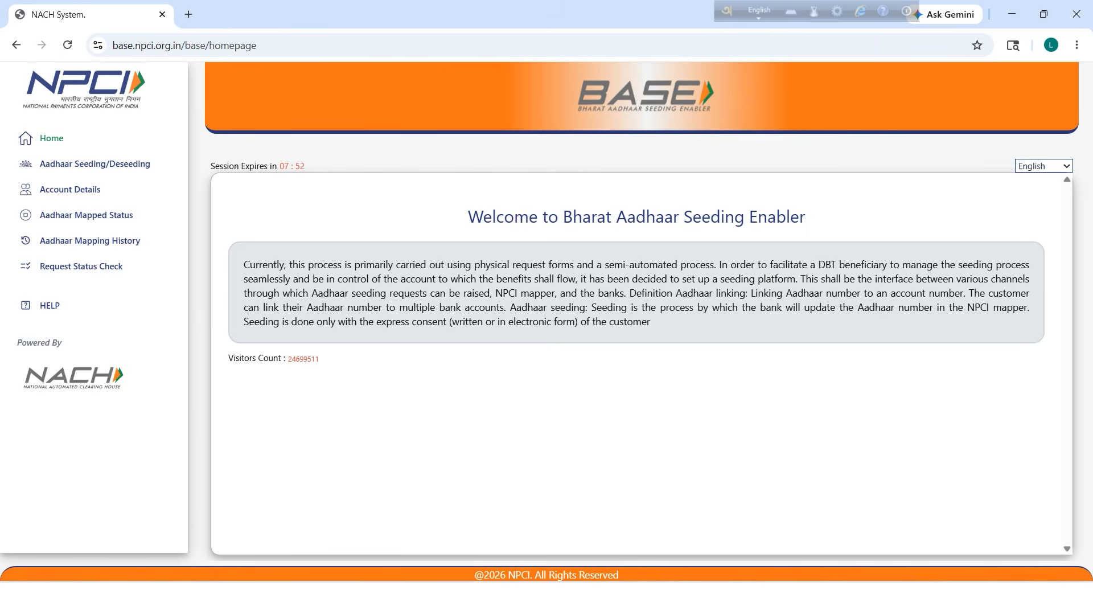
Point out the session expiry countdown and sidebar, then open Aadhaar Mapping History.
mouse_move(306, 166)
mouse_down()
mouse_move(270, 166)
mouse_move(307, 167)
mouse_move(285, 166)
mouse_up()
click(287, 166)
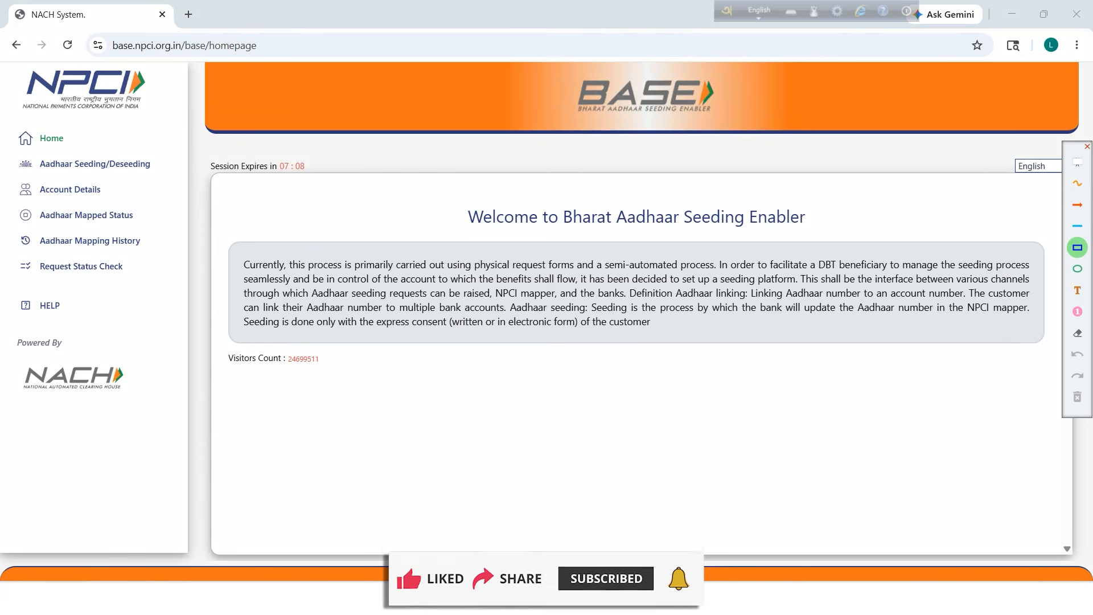
mouse_move(6, 201)
mouse_down()
mouse_move(85, 230)
mouse_move(158, 232)
mouse_up()
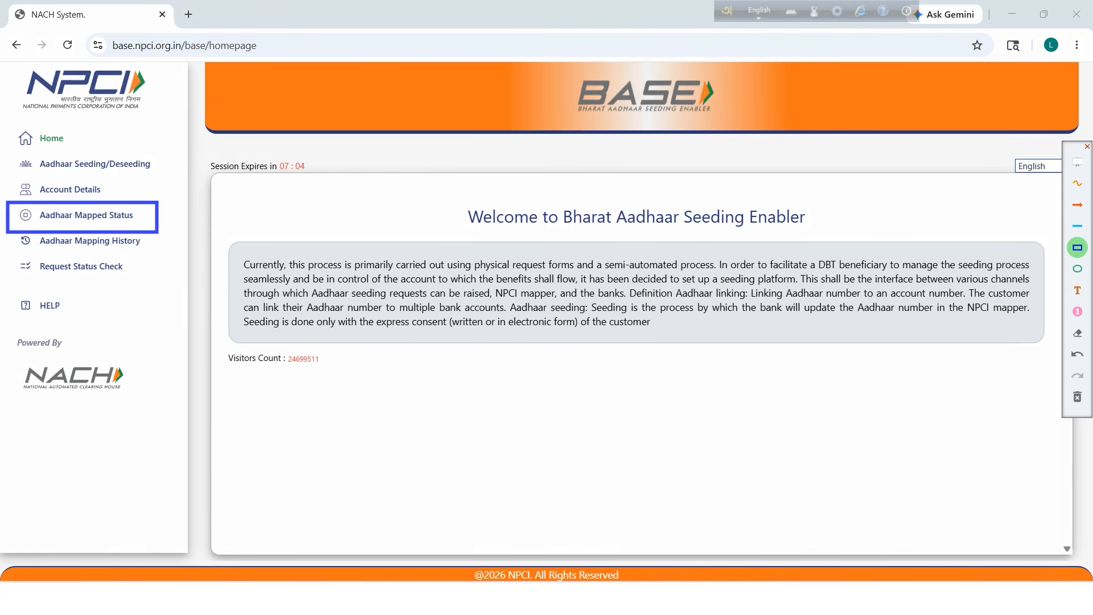
click(1078, 397)
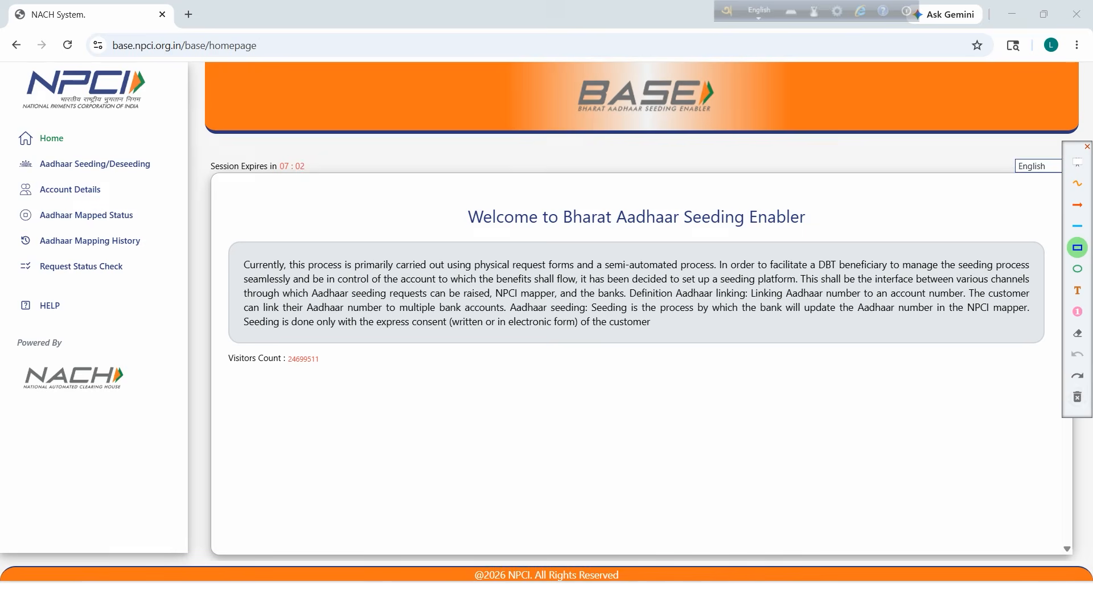
key(Escape)
click(98, 241)
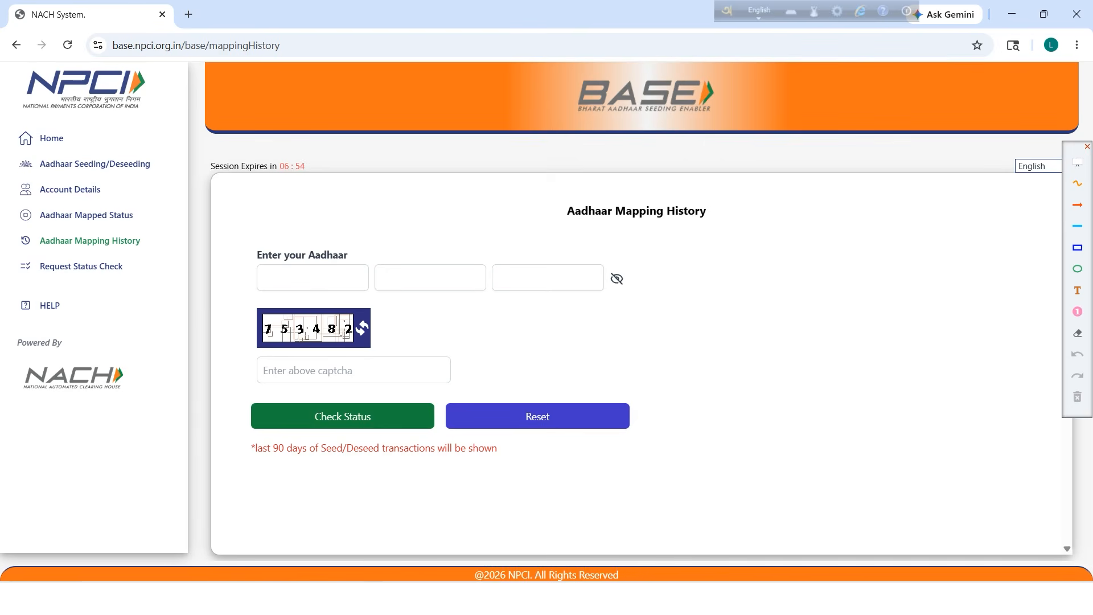
Enter the Aadhaar number and the captcha code, then request an OTP with Check Status.
click(313, 278)
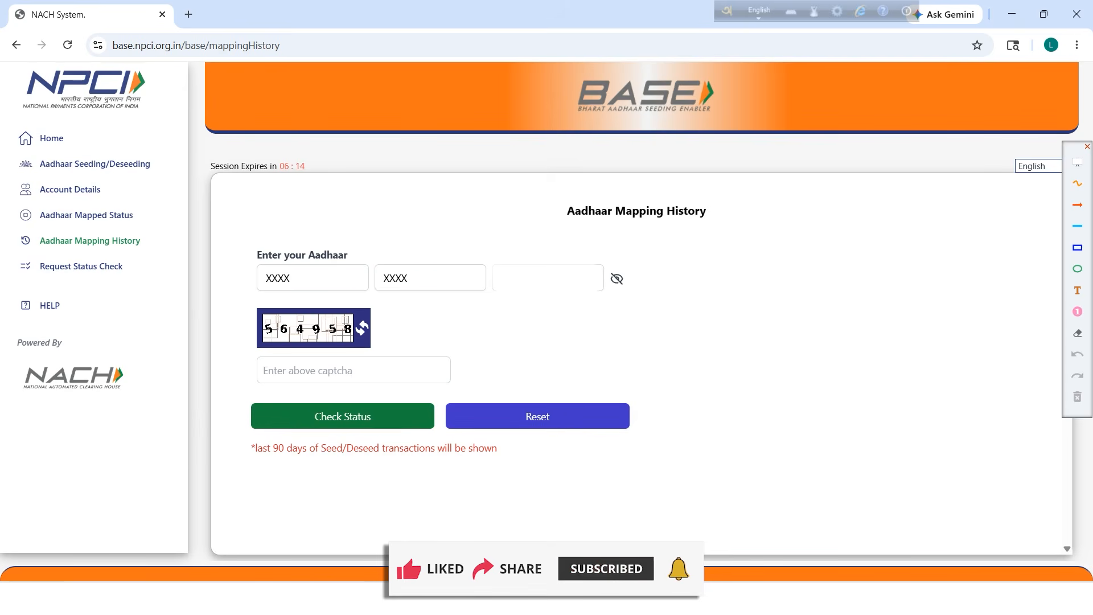
click(277, 370)
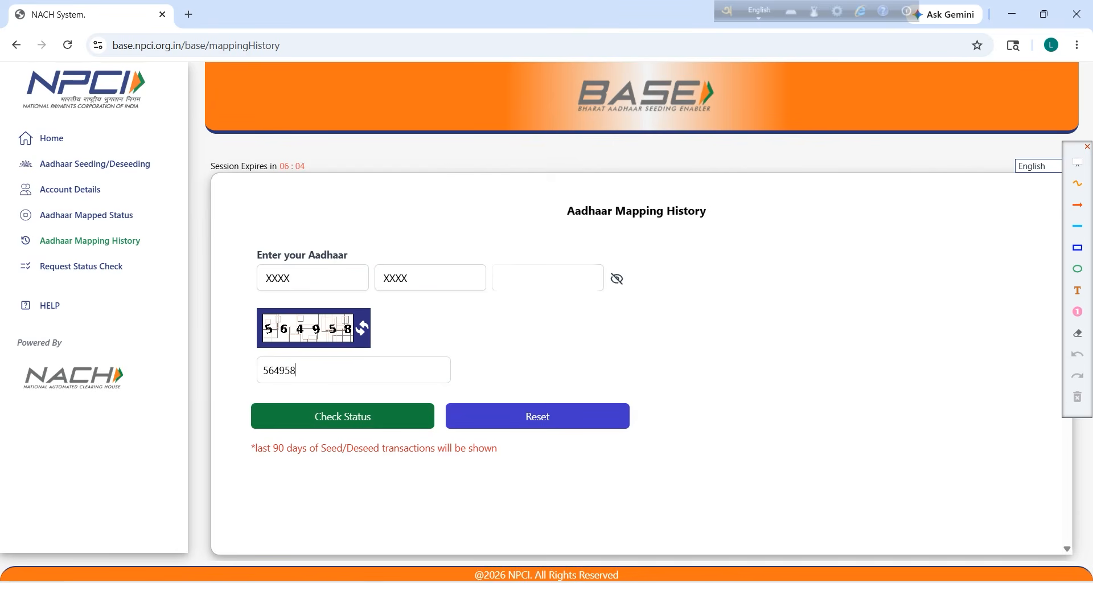
click(358, 417)
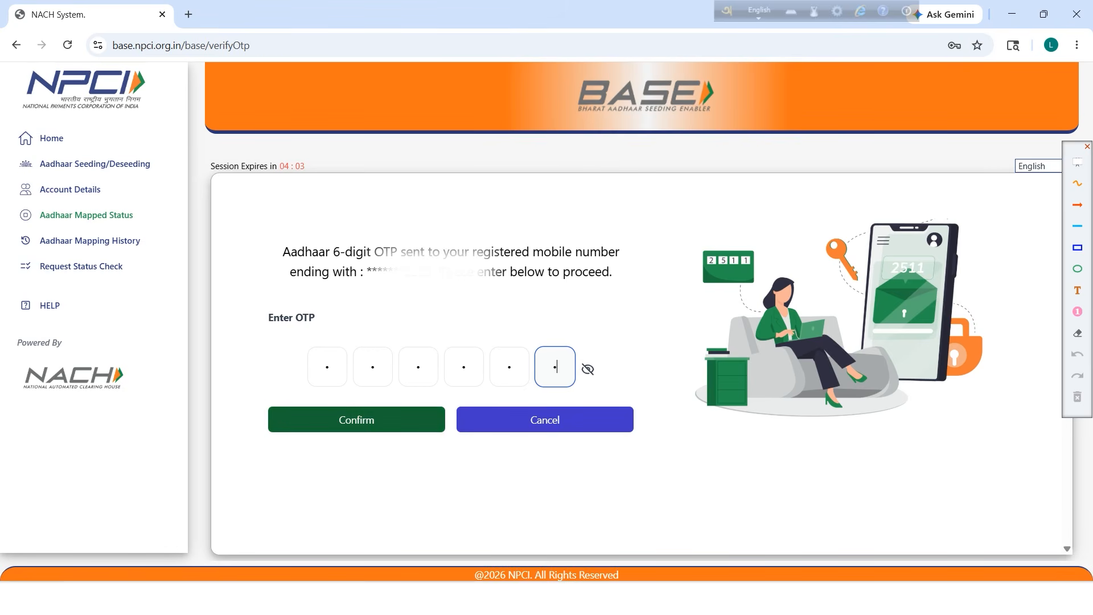
Confirm the OTP and review the Aadhaar mapping status details.
click(356, 420)
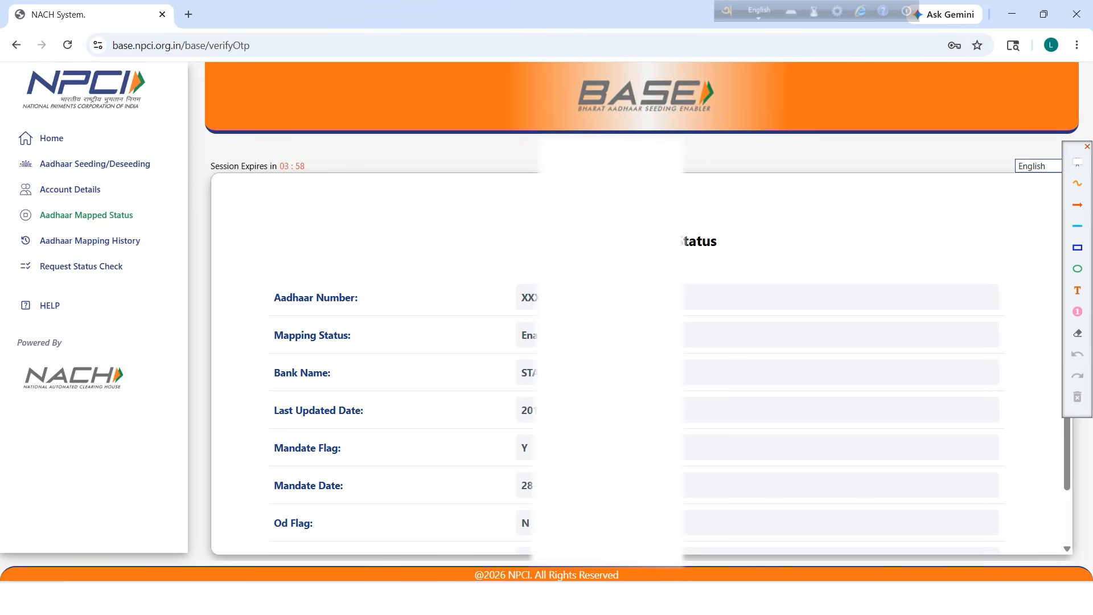
scroll(636, 365, down, 1)
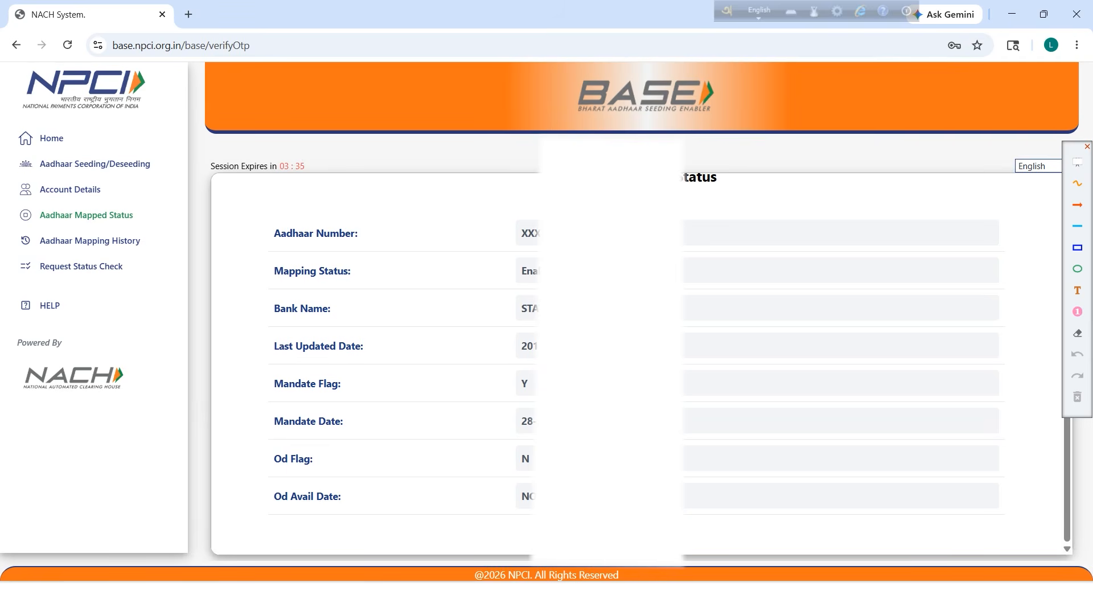
scroll(636, 364, up, 1)
scroll(636, 364, down, 1)
Highlight the linked bank name value and the Bank Name row.
triple_click(576, 308)
scroll(636, 365, up, 1)
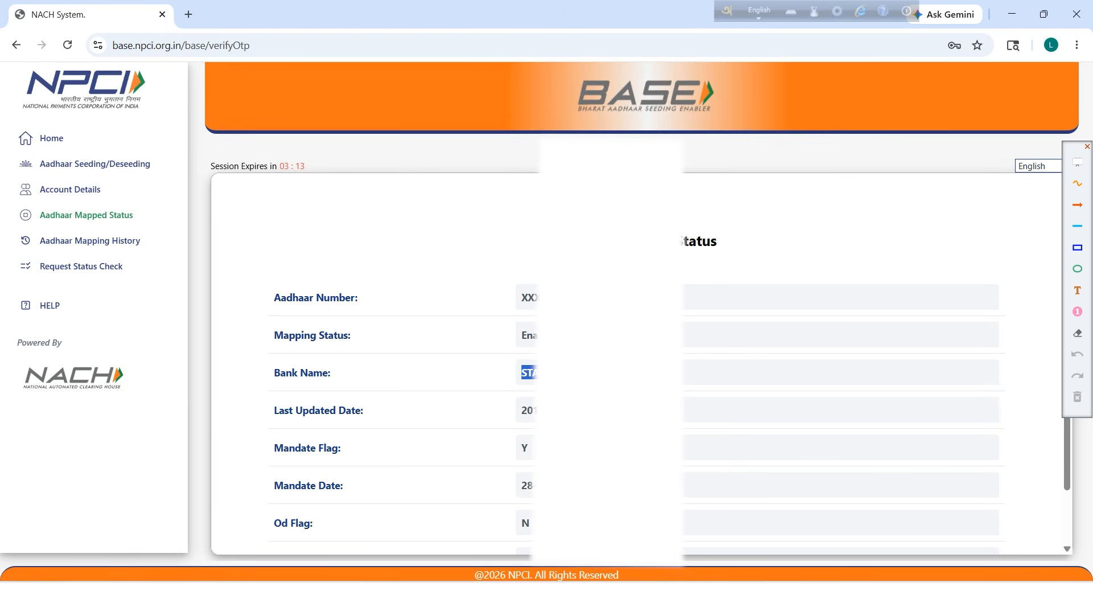
click(530, 373)
drag(275, 374, 331, 373)
click(569, 373)
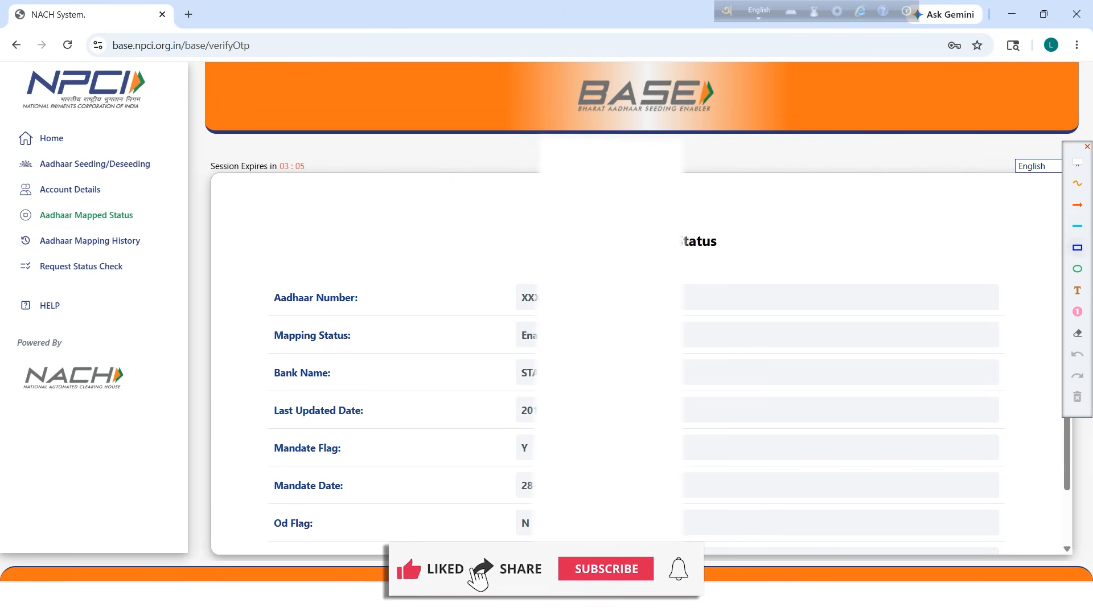
Go to Aadhaar Seeding/Deseeding from the sidebar.
click(1078, 247)
mouse_move(2, 150)
mouse_down()
mouse_move(104, 176)
mouse_move(163, 176)
mouse_up()
click(1077, 397)
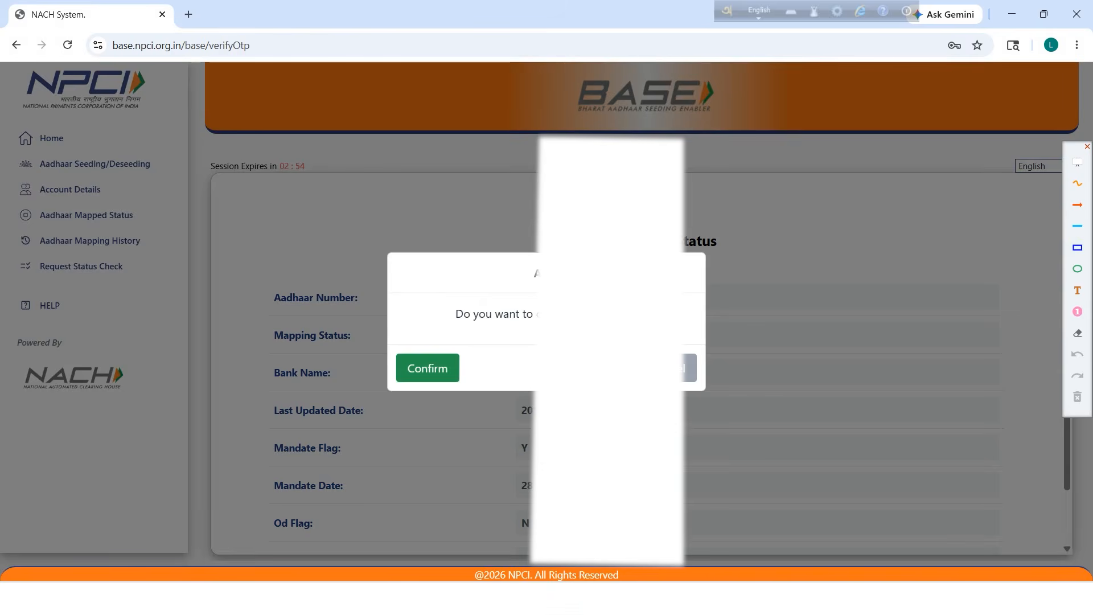
Confirm the prompt to reach the Aadhaar Seeding/Deseeding request form and select the Aadhaar field.
click(427, 369)
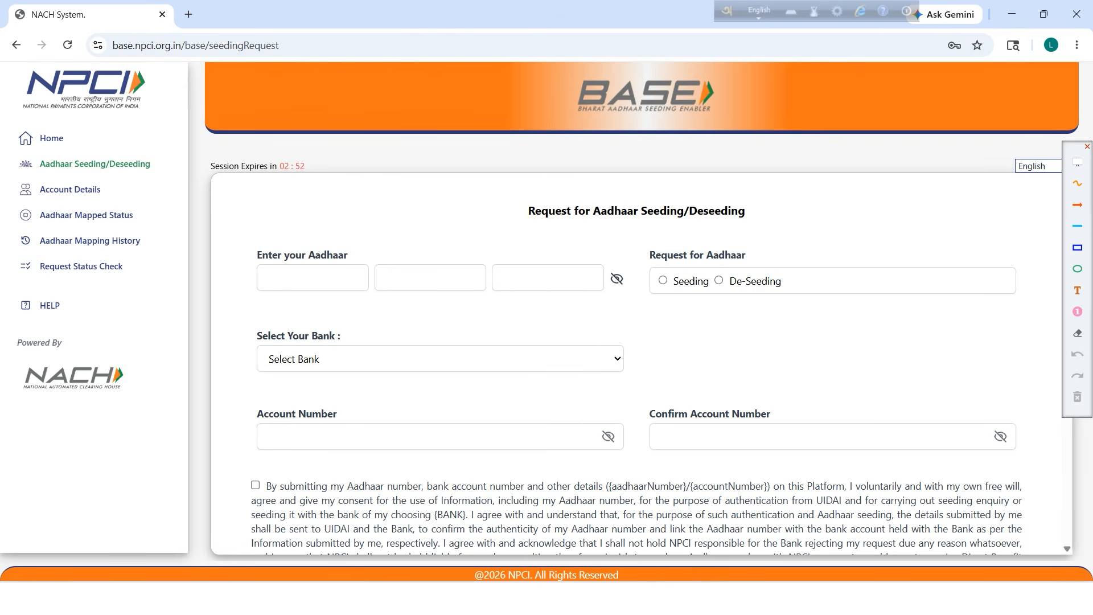
scroll(637, 365, down, 1)
scroll(636, 365, up, 1)
click(313, 278)
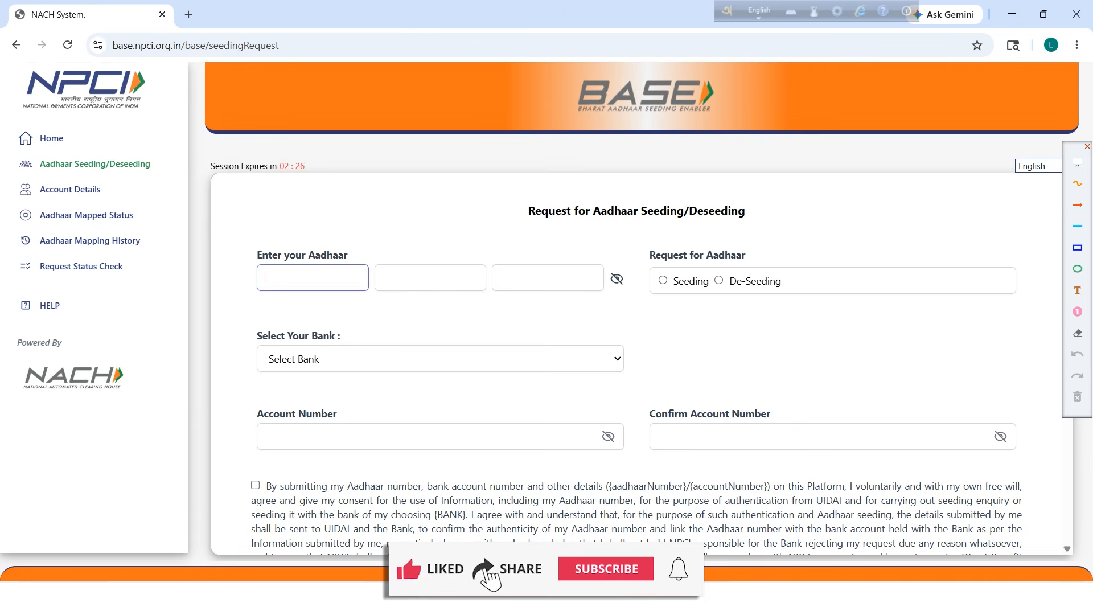
Choose Seeding as the request type and PUNJAB NATIONAL BANK as the bank.
click(663, 280)
scroll(637, 363, down, 1)
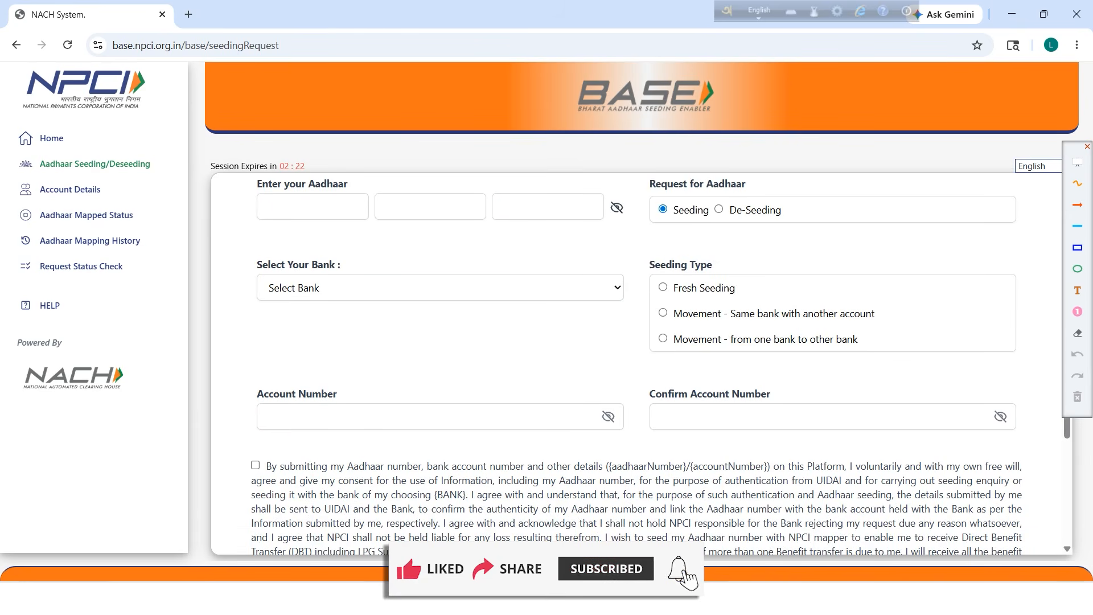
click(440, 287)
scroll(441, 454, down, 20)
scroll(441, 455, up, 14)
scroll(440, 441, up, 20)
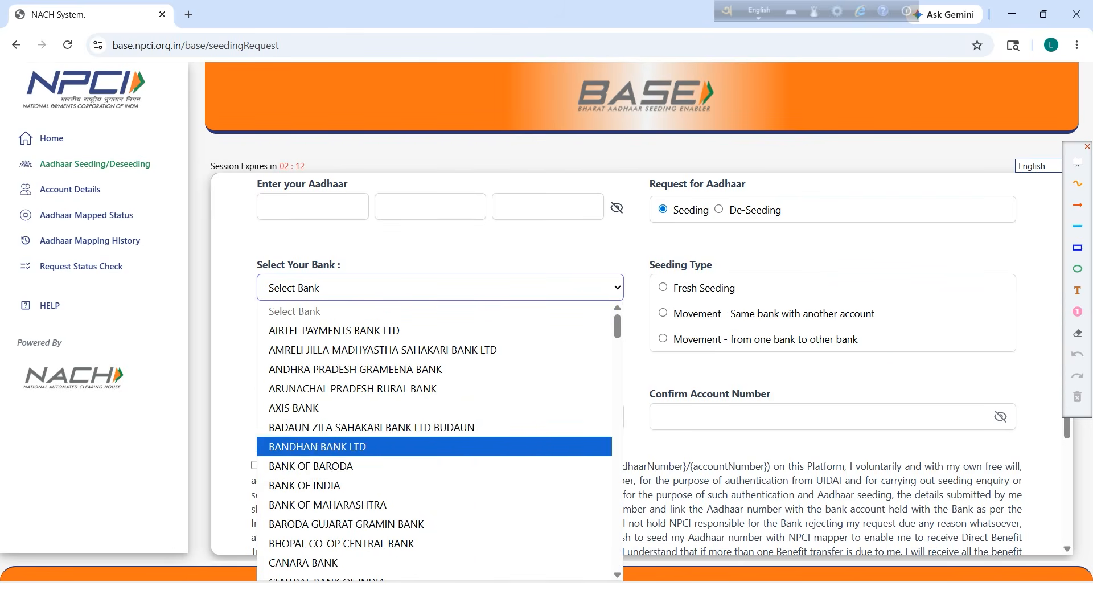
scroll(441, 447, down, 20)
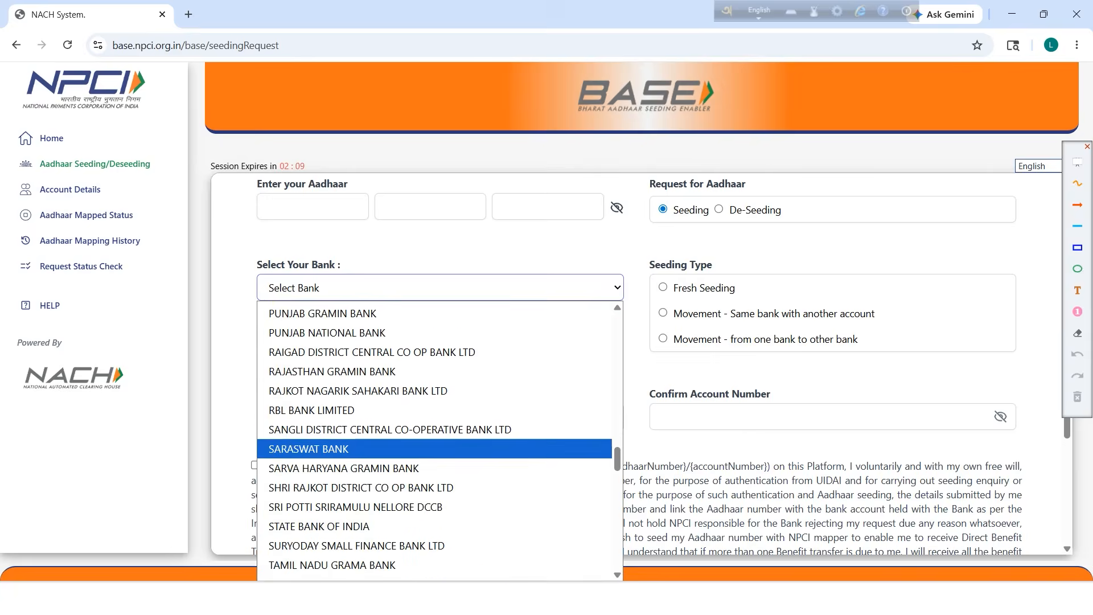
click(440, 333)
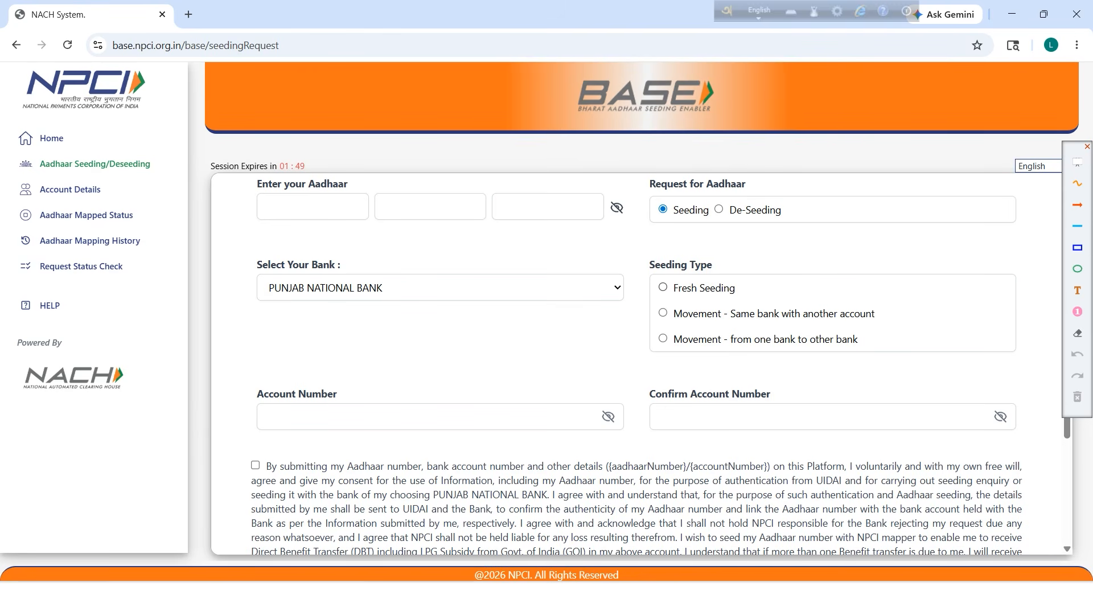
Try the fresh seeding and same-bank options, settling on 'Movement - from one bank to other bank'.
click(663, 287)
click(663, 313)
click(663, 338)
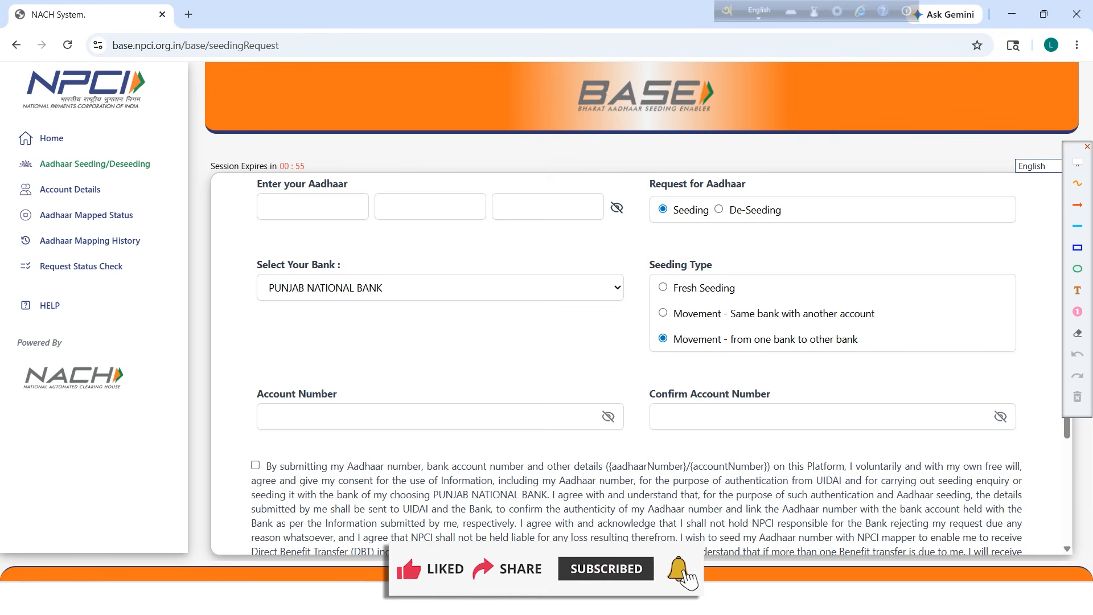
scroll(642, 365, down, 3)
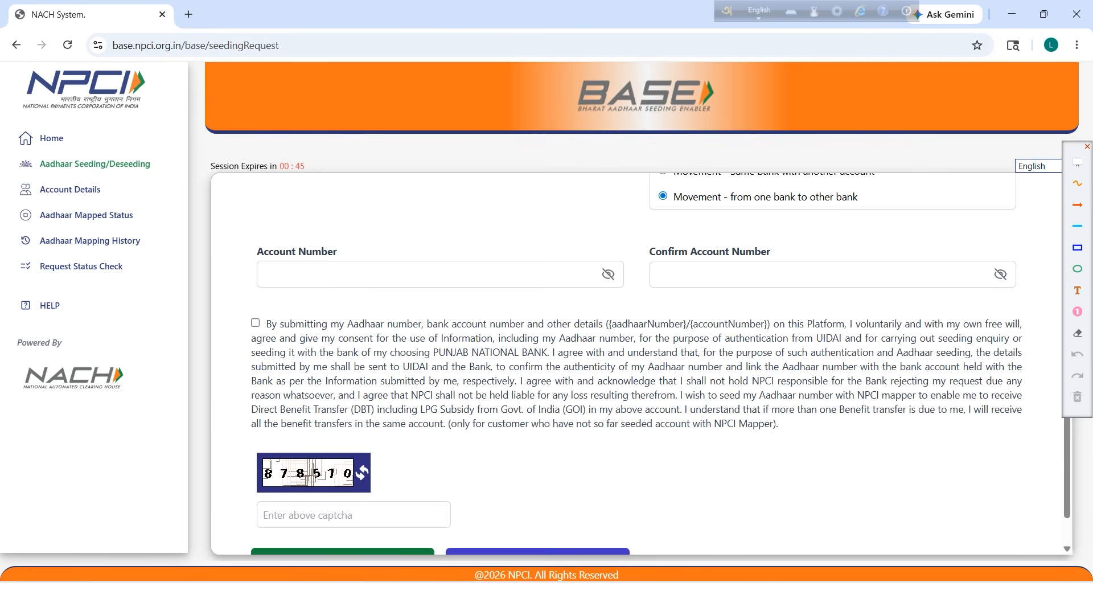
click(608, 275)
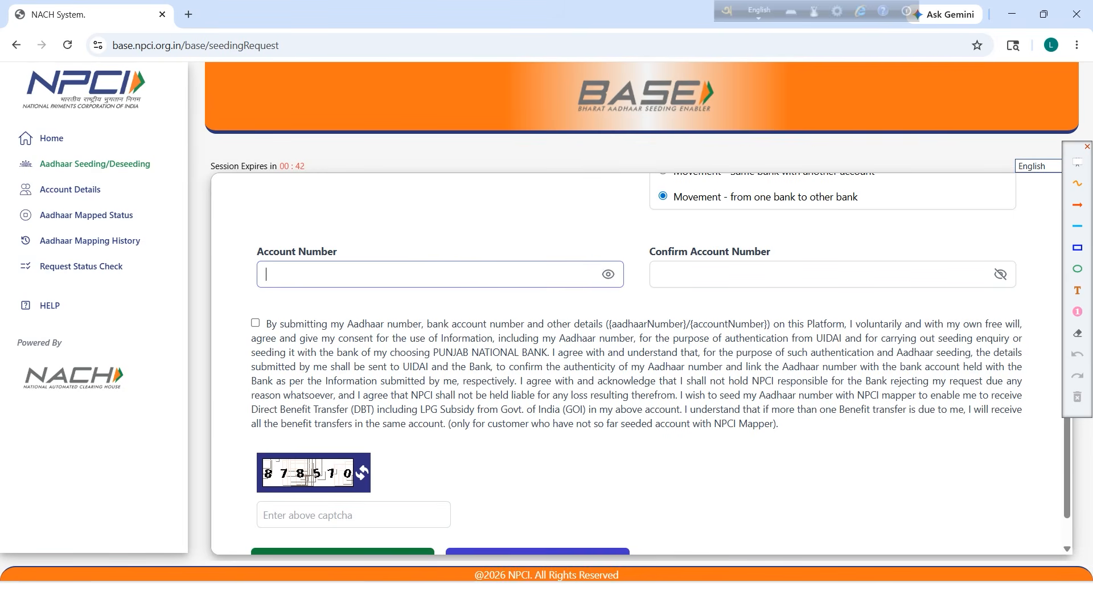
click(832, 275)
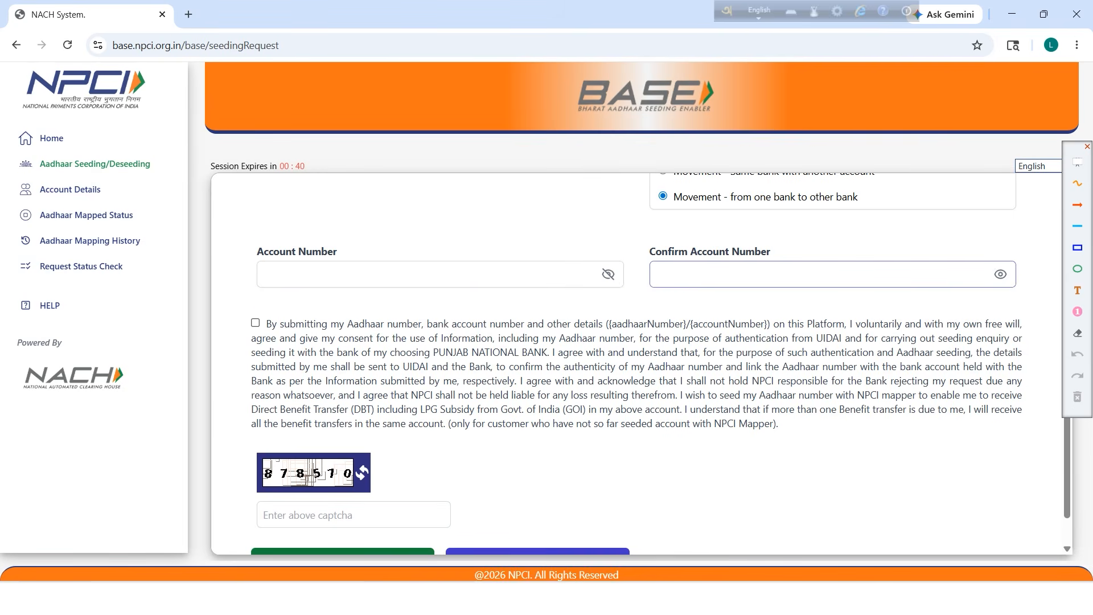
scroll(642, 364, down, 1)
click(1077, 247)
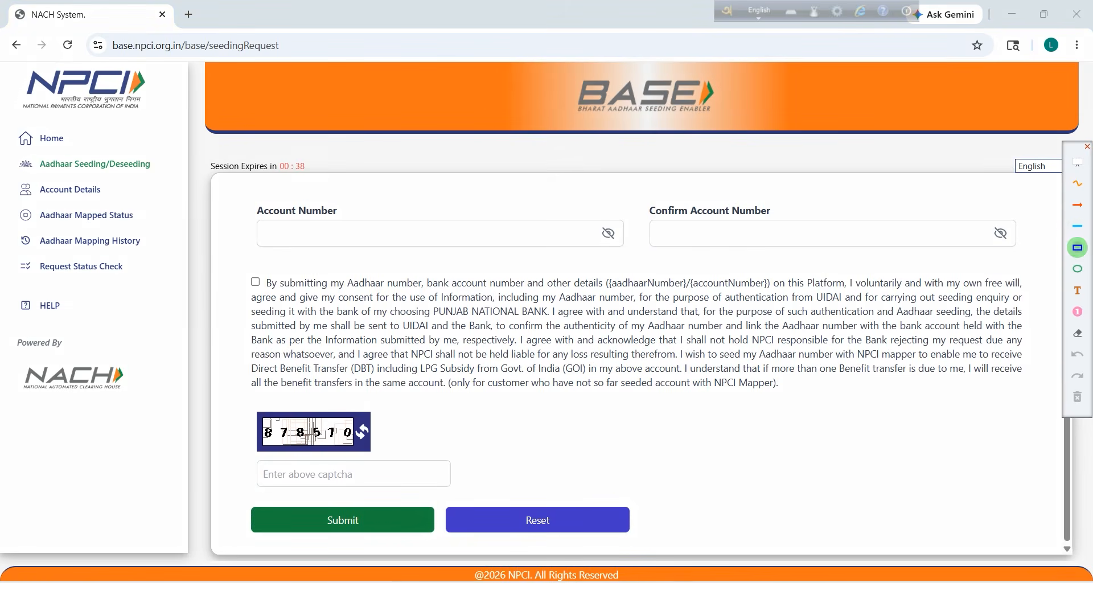
drag(231, 262, 273, 297)
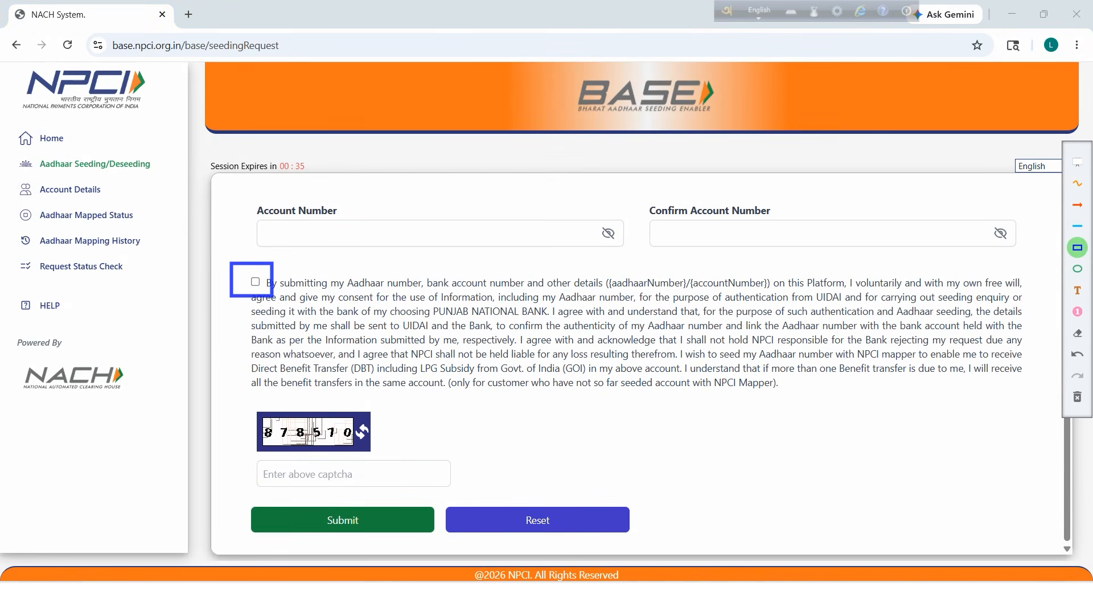
mouse_move(230, 385)
mouse_down()
mouse_move(250, 419)
mouse_move(327, 452)
mouse_move(409, 455)
mouse_up()
mouse_move(234, 449)
mouse_down()
mouse_move(353, 495)
mouse_move(468, 489)
mouse_up()
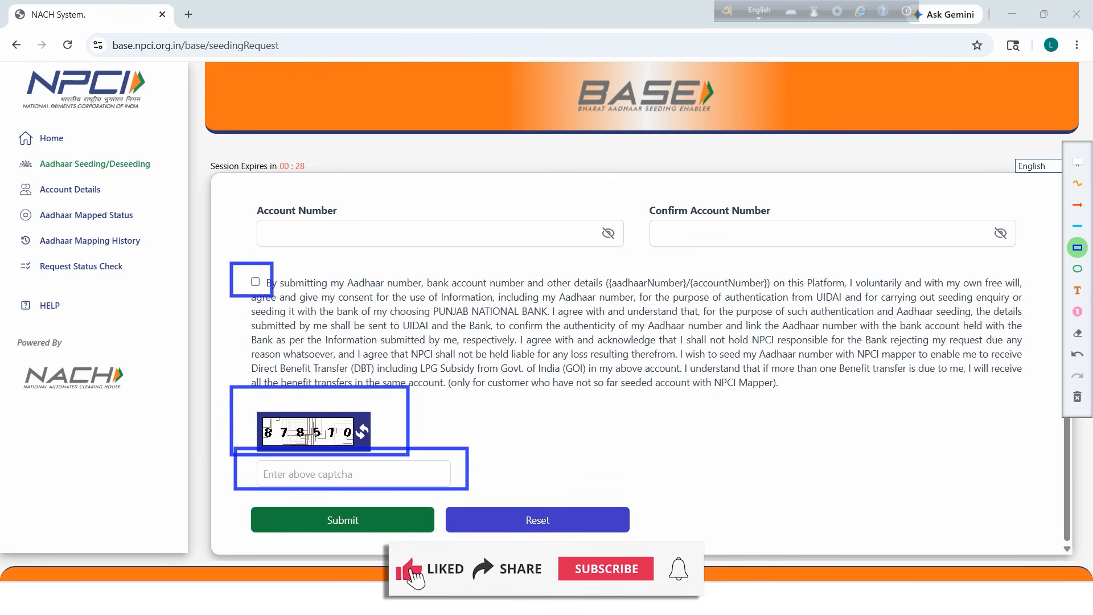
mouse_move(234, 497)
mouse_down()
mouse_move(295, 522)
mouse_move(442, 539)
mouse_up()
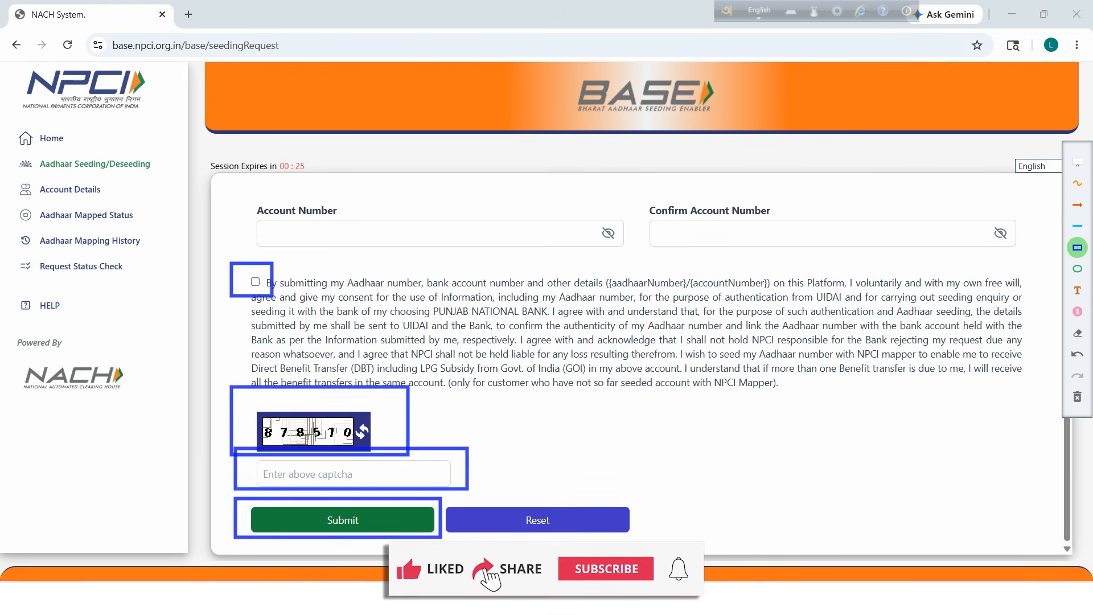